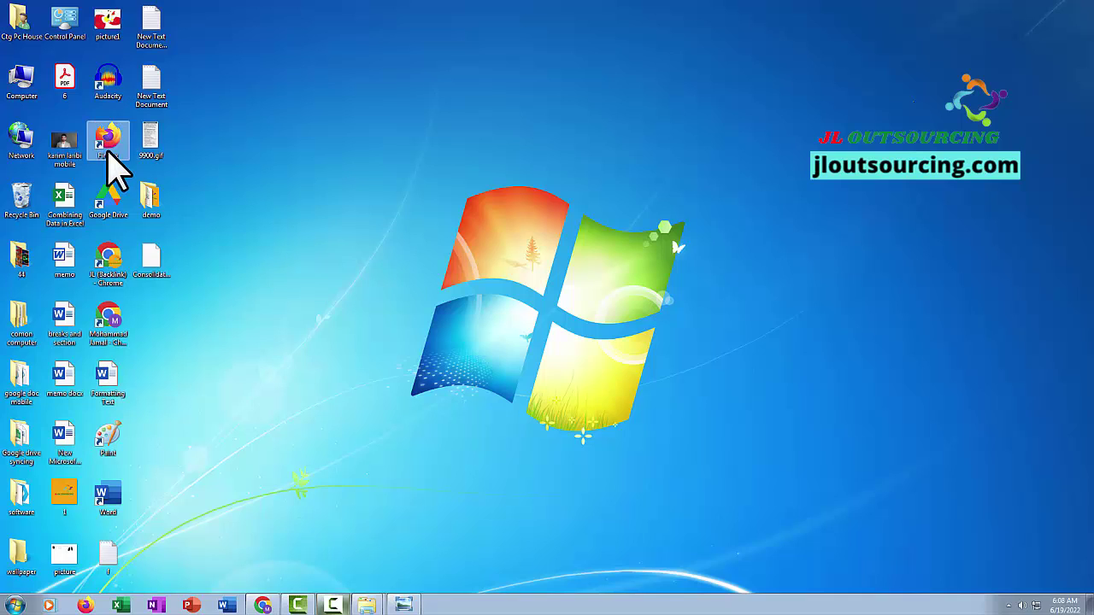
pyautogui.click(103, 86)
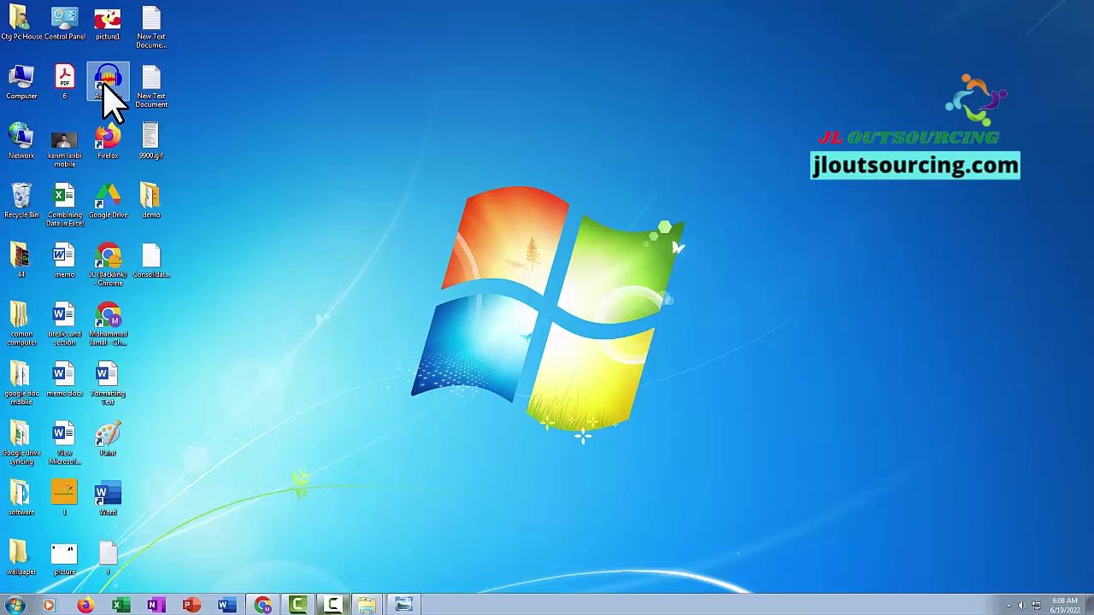
pyautogui.click(367, 200)
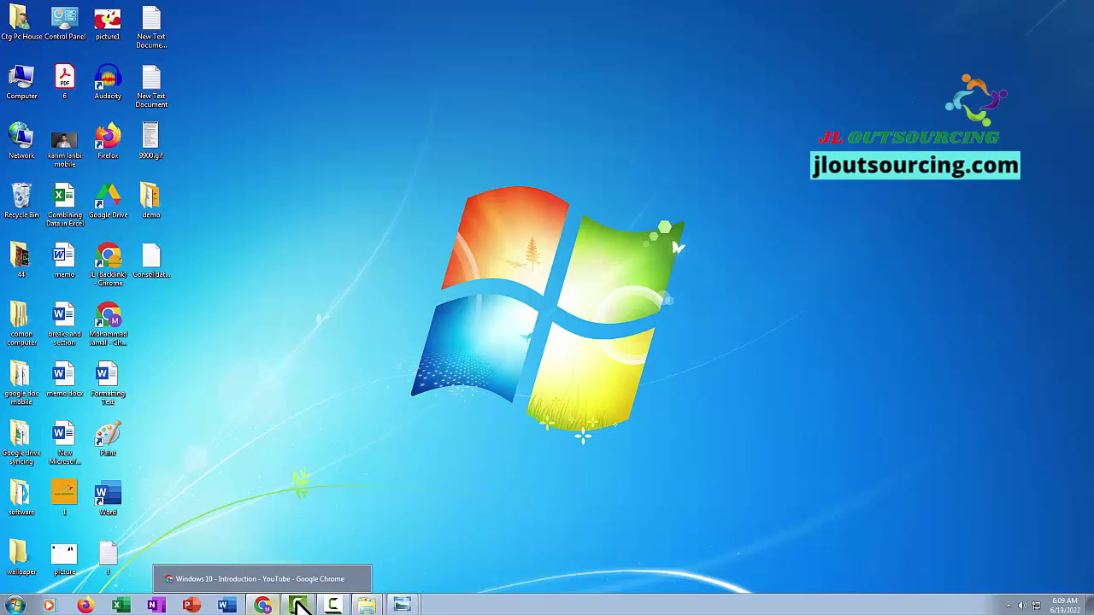
# Open the Computer window from the desktop and close it, and do the same with Paint
pyautogui.doubleClick(21, 81)
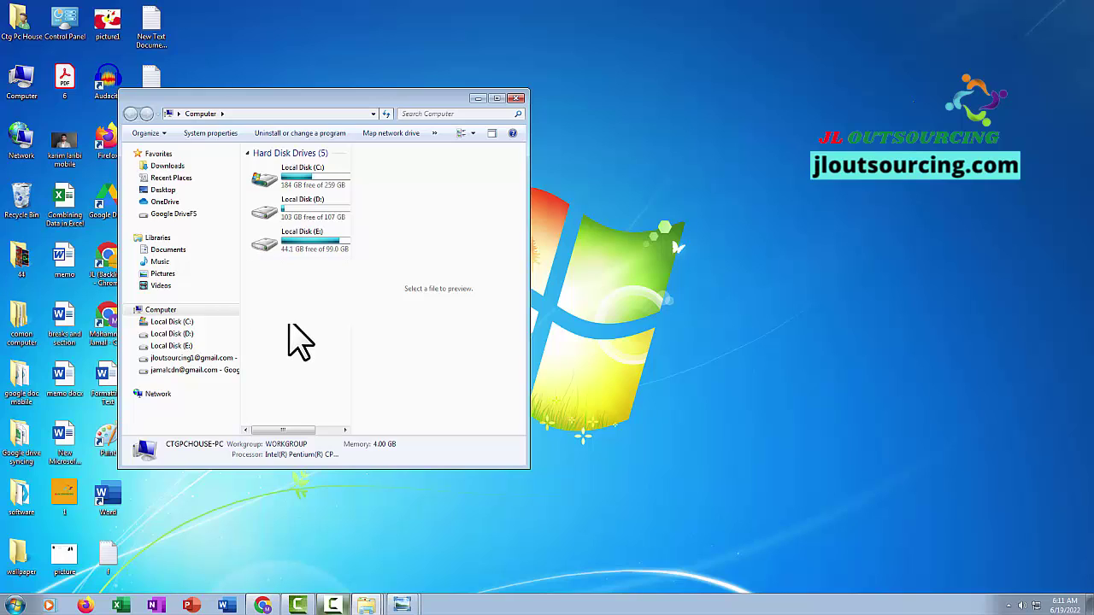
pyautogui.click(517, 99)
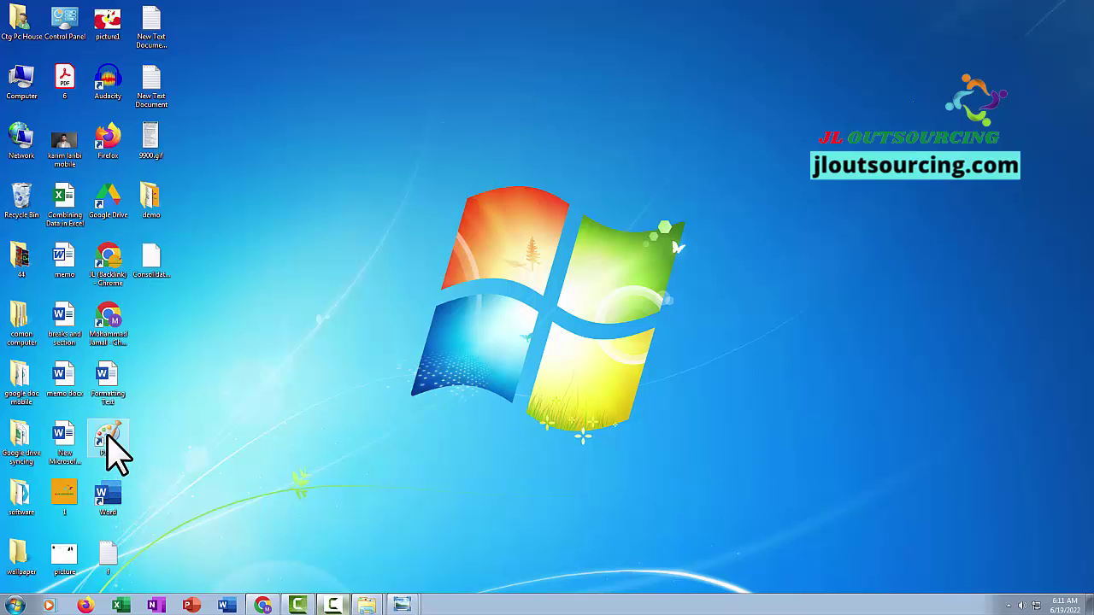
pyautogui.doubleClick(108, 436)
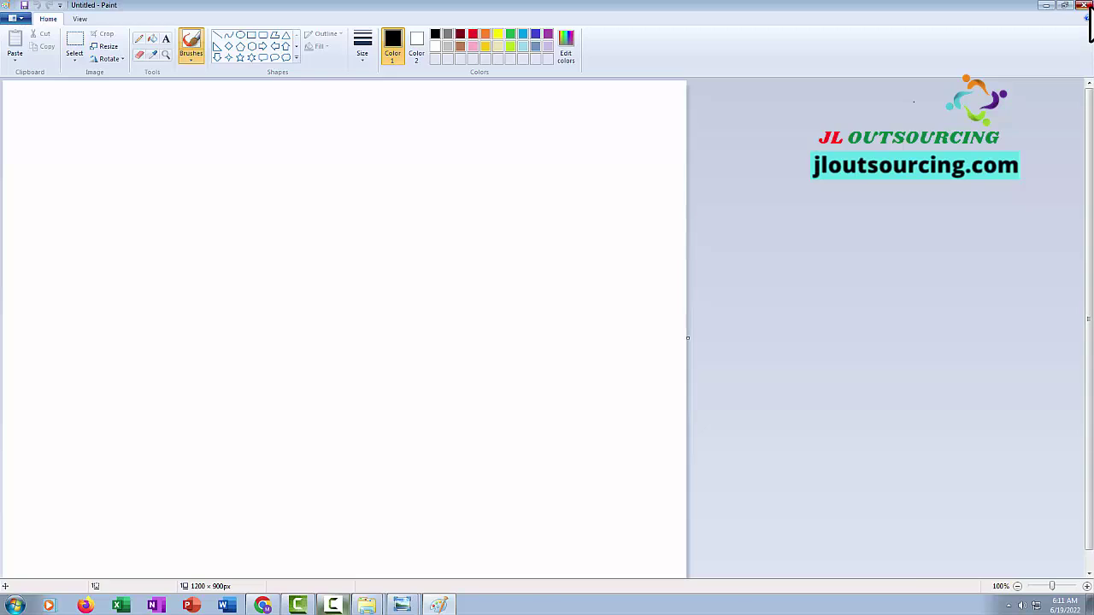
pyautogui.click(1084, 7)
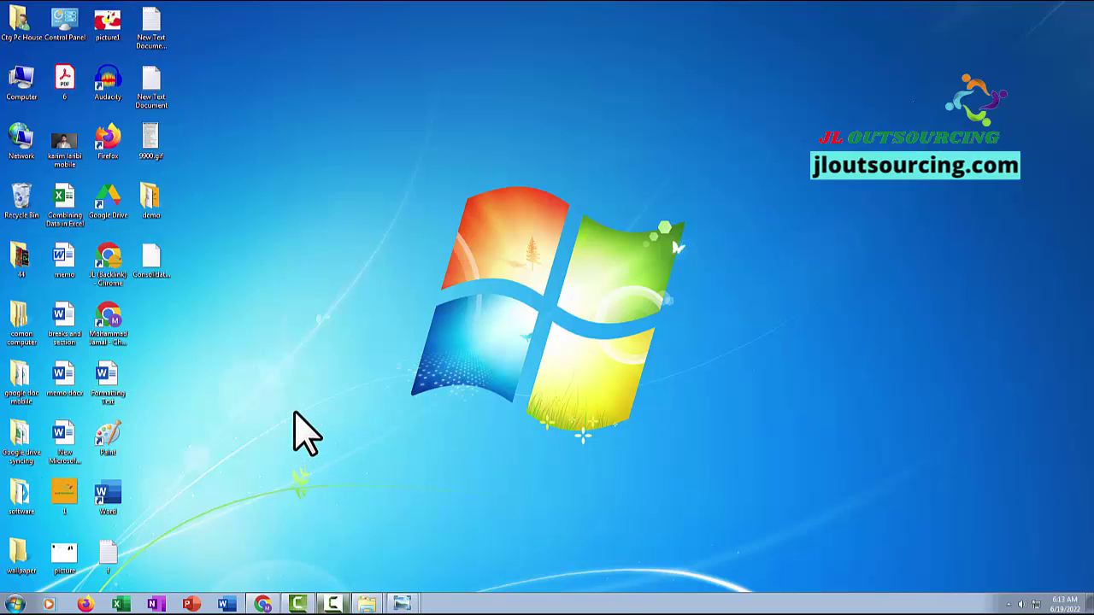
# Open the Computer window from the desktop to view the hard disk drives
pyautogui.doubleClick(20, 77)
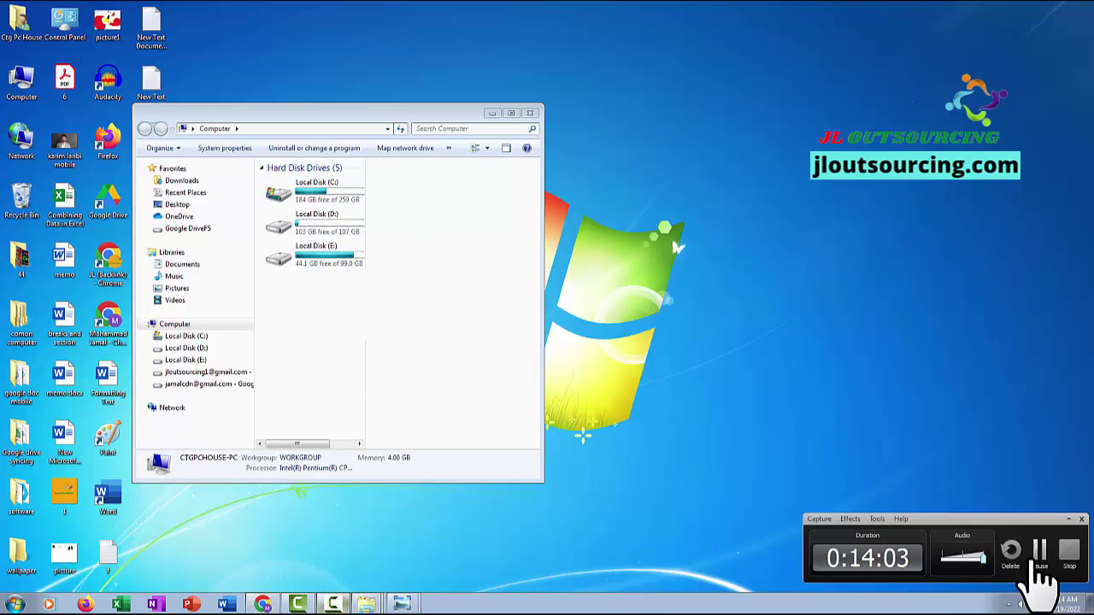
pyautogui.click(1037, 555)
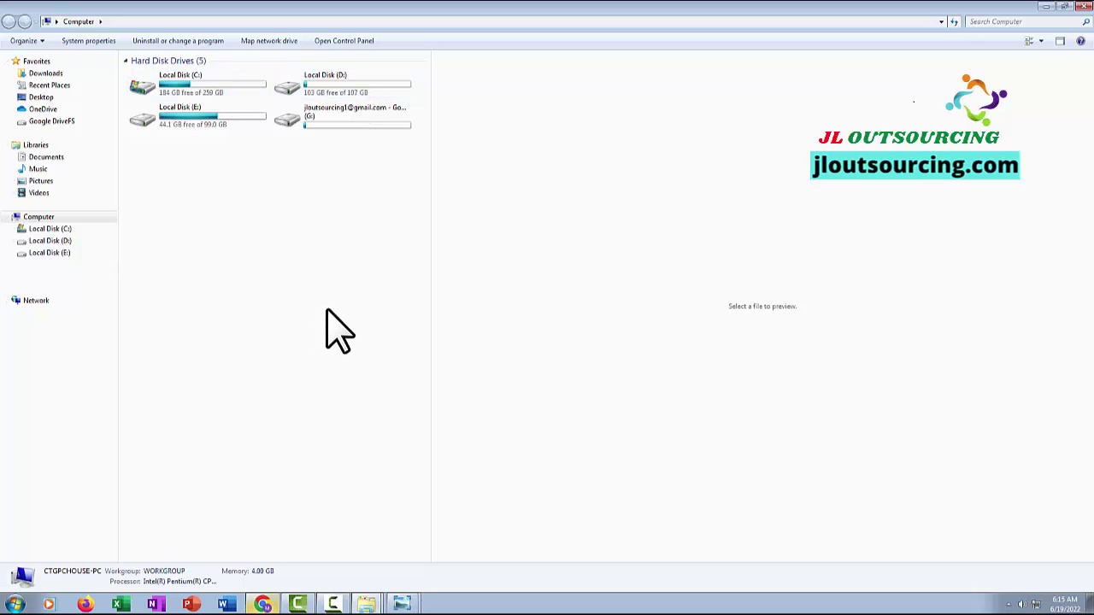
pyautogui.click(1039, 555)
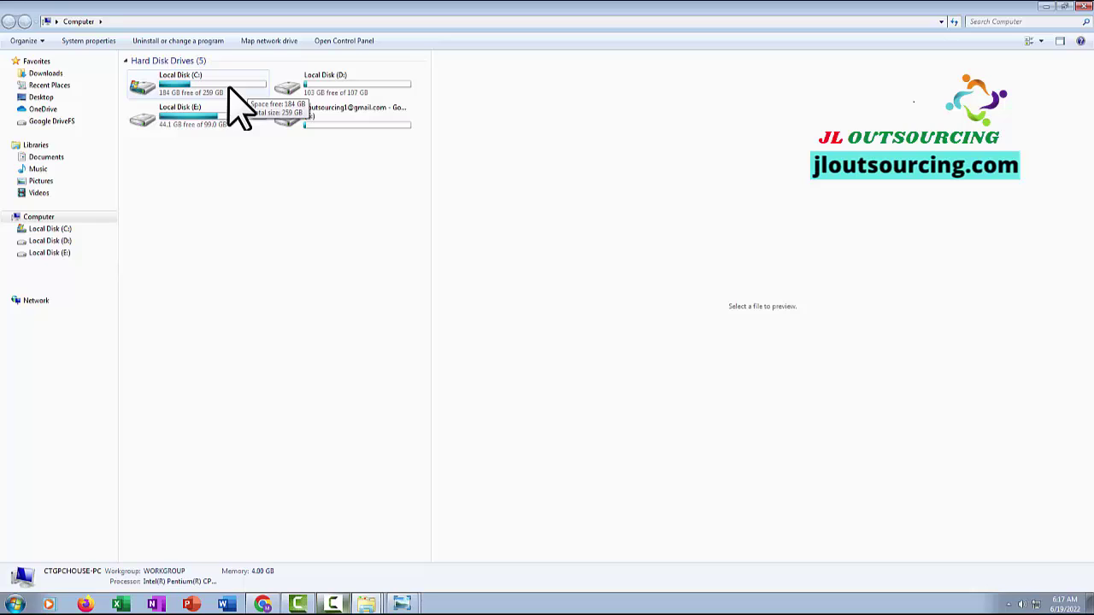
pyautogui.click(333, 605)
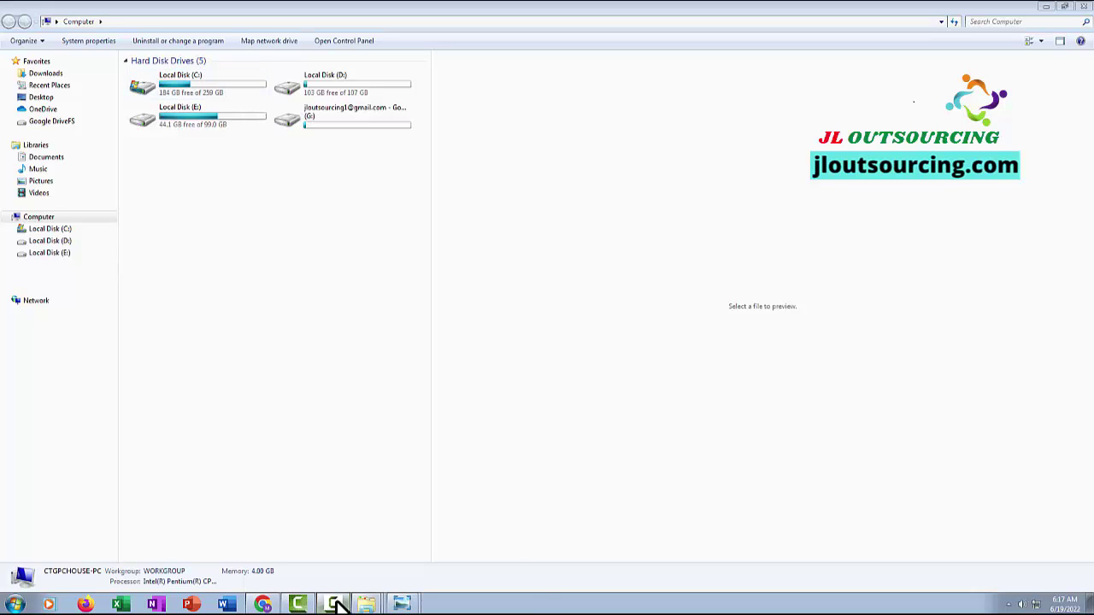
pyautogui.click(1043, 551)
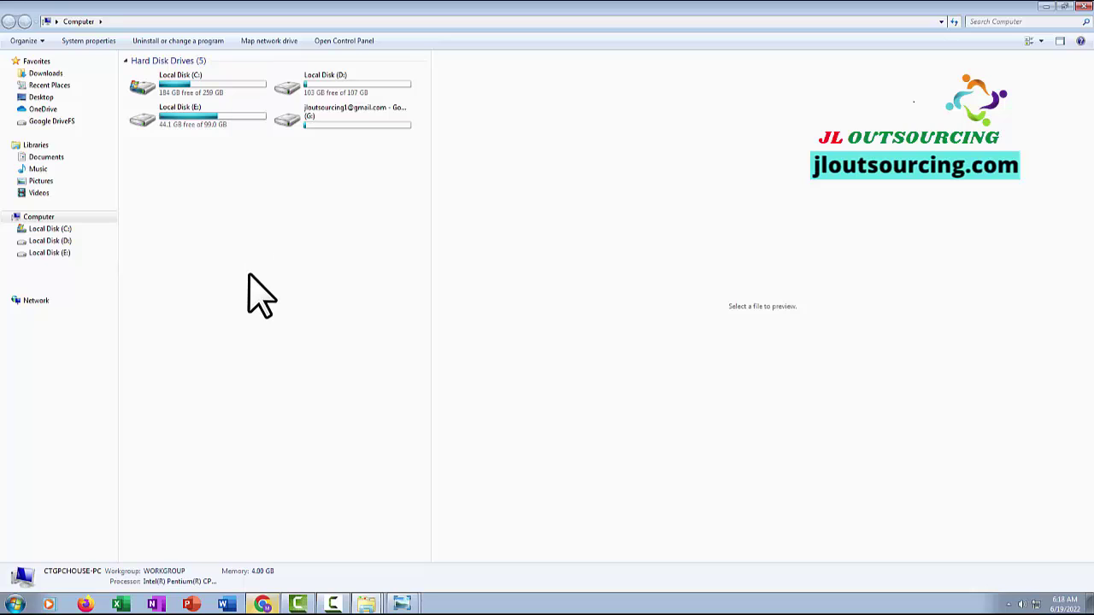
pyautogui.click(340, 605)
pyautogui.click(1042, 548)
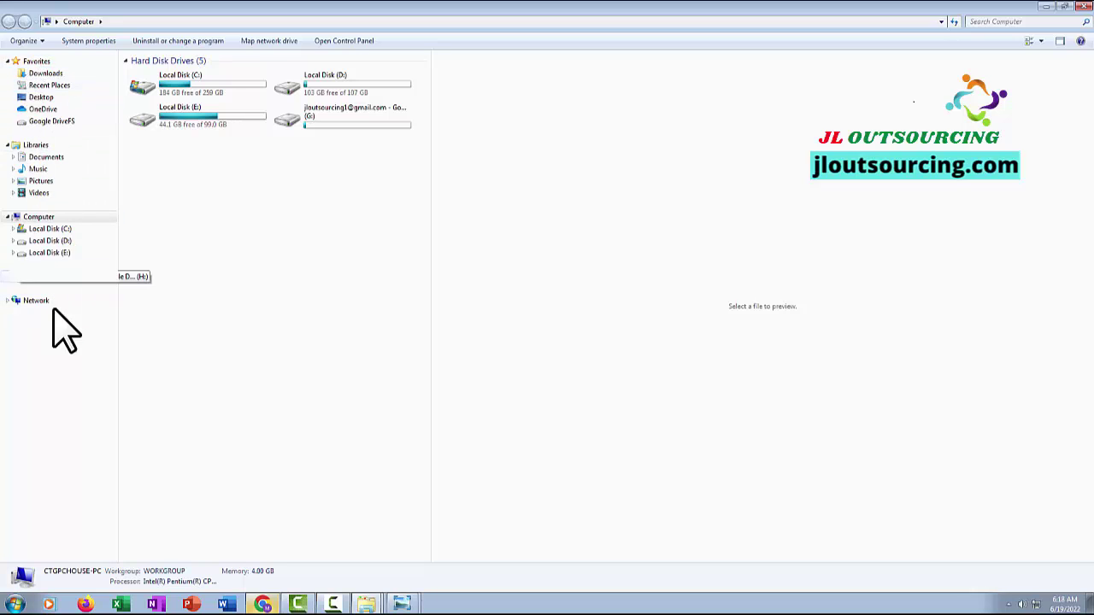
pyautogui.click(333, 604)
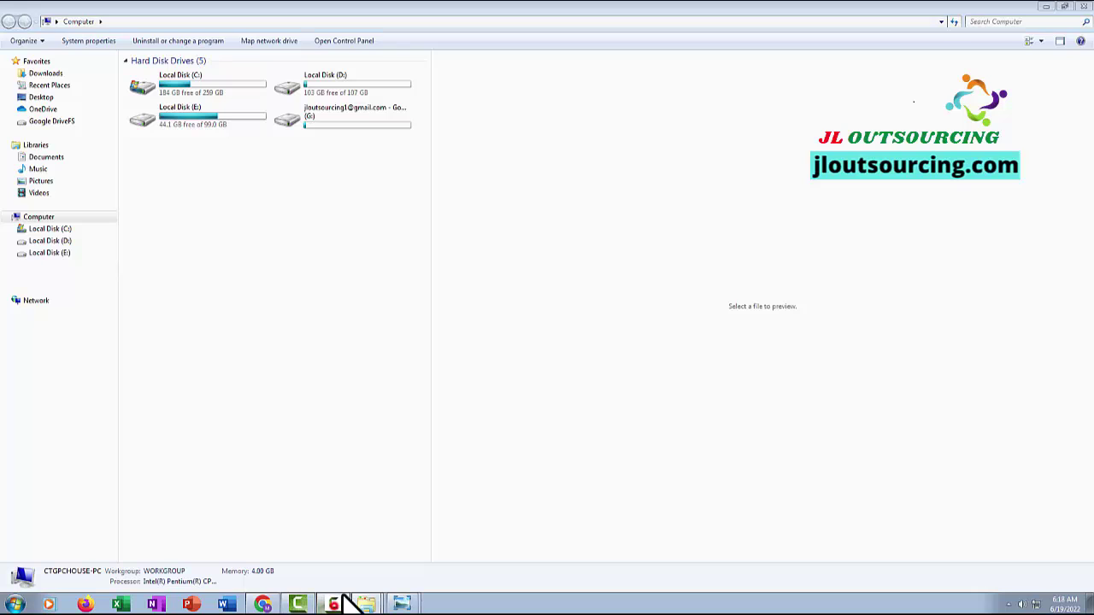
pyautogui.click(1026, 547)
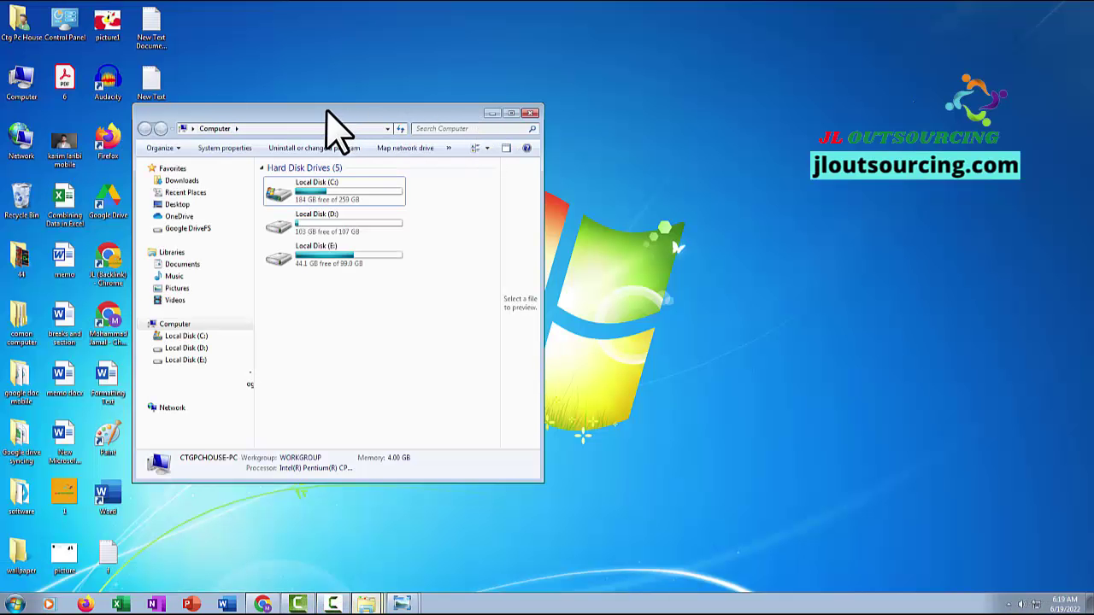
# Close the Computer window and open the Recycle Bin in a maximized window
pyautogui.click(530, 114)
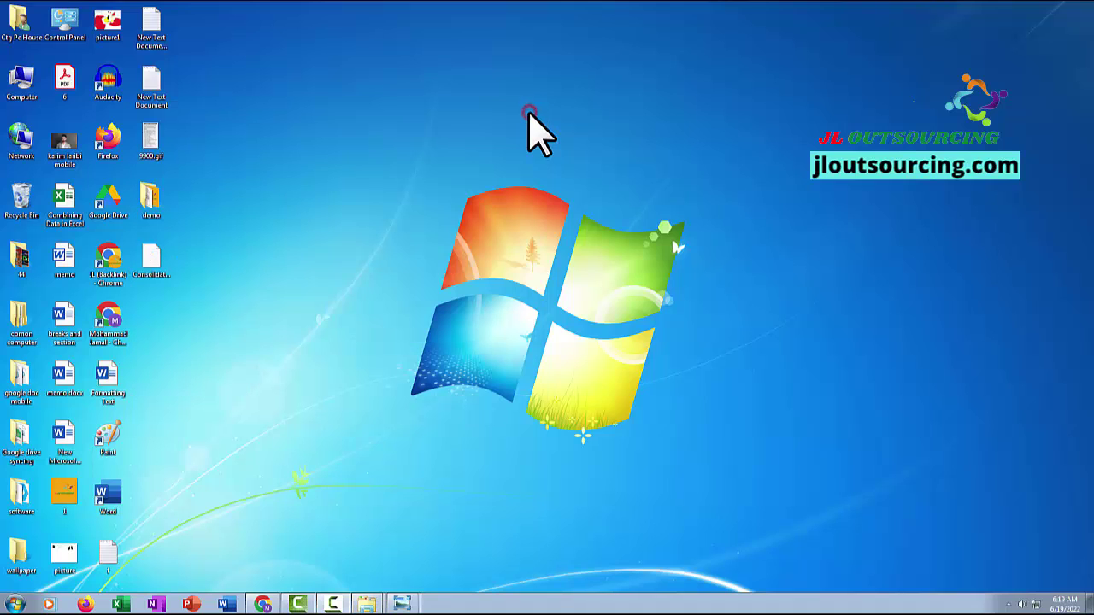
pyautogui.click(24, 198)
pyautogui.click(24, 199)
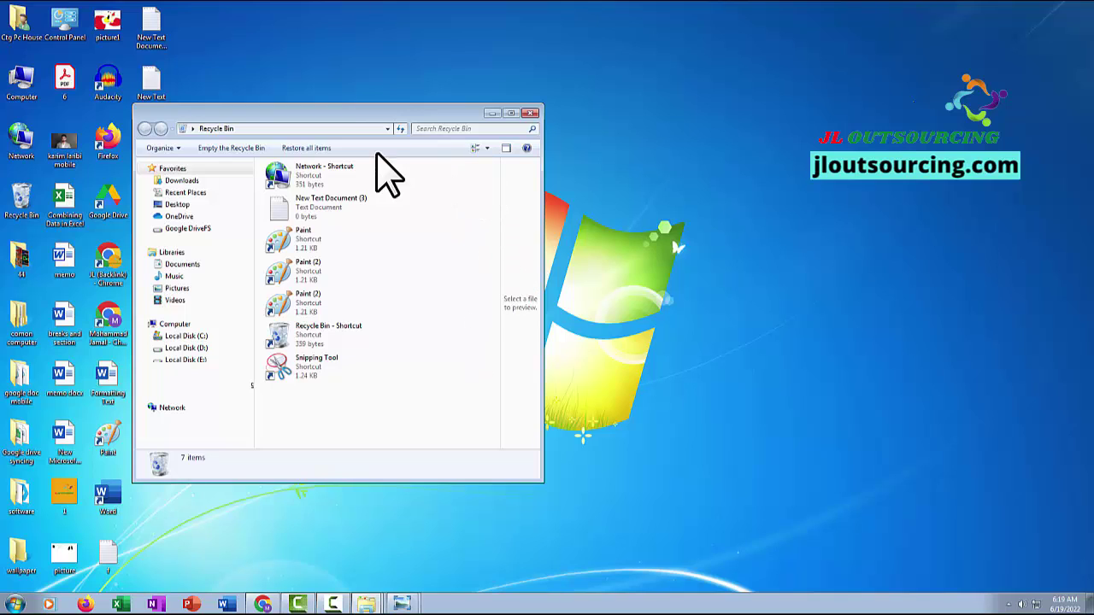
pyautogui.click(511, 114)
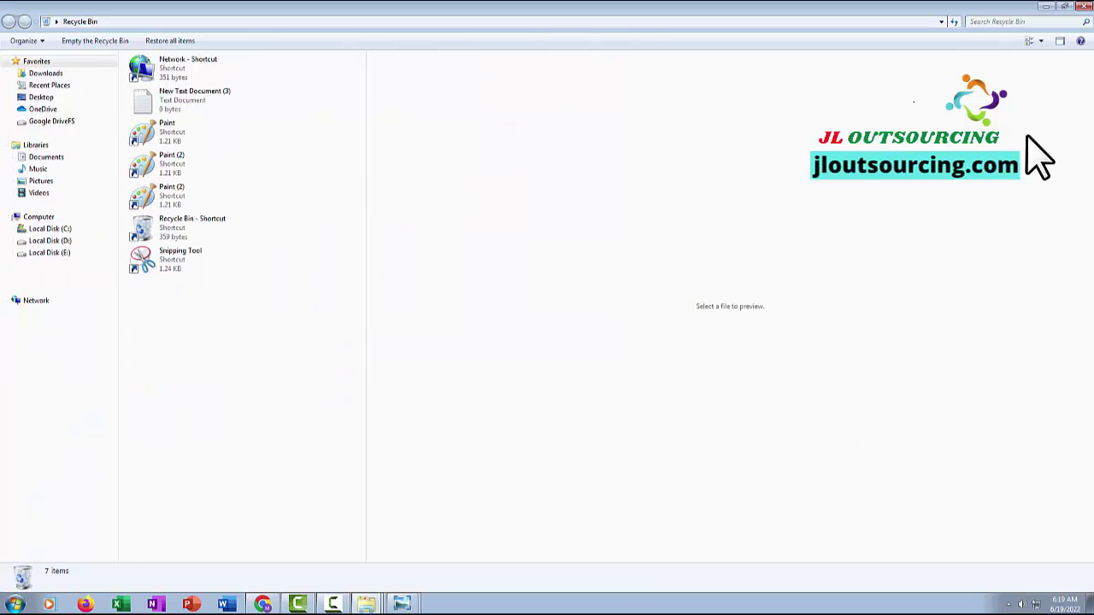
# Minimize the Recycle Bin window, bring it back, and restore it down from full screen
pyautogui.click(1044, 8)
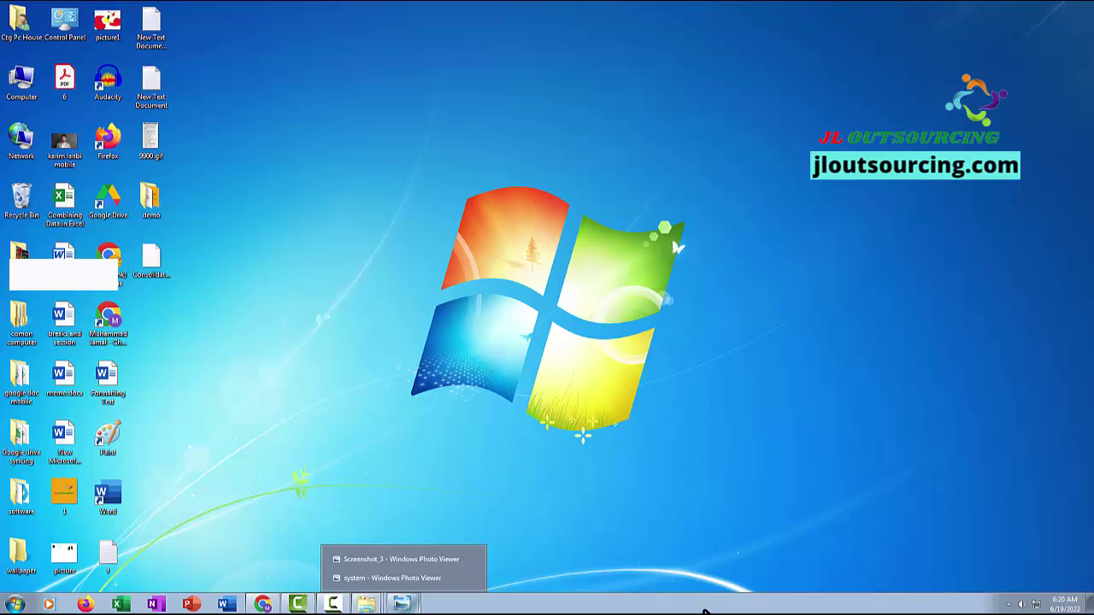
pyautogui.click(369, 605)
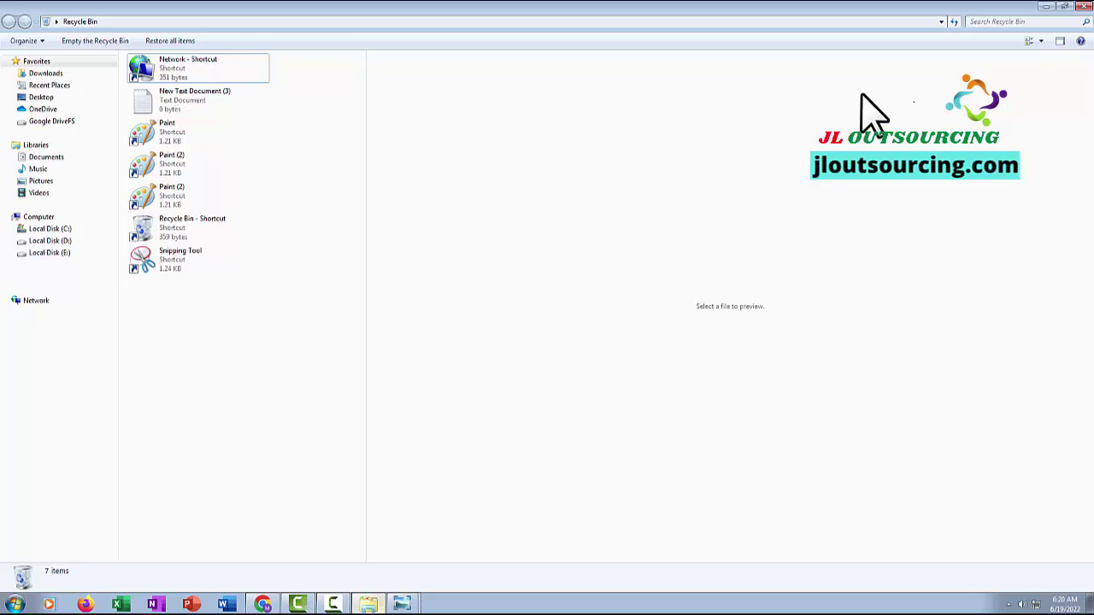
pyautogui.click(1062, 5)
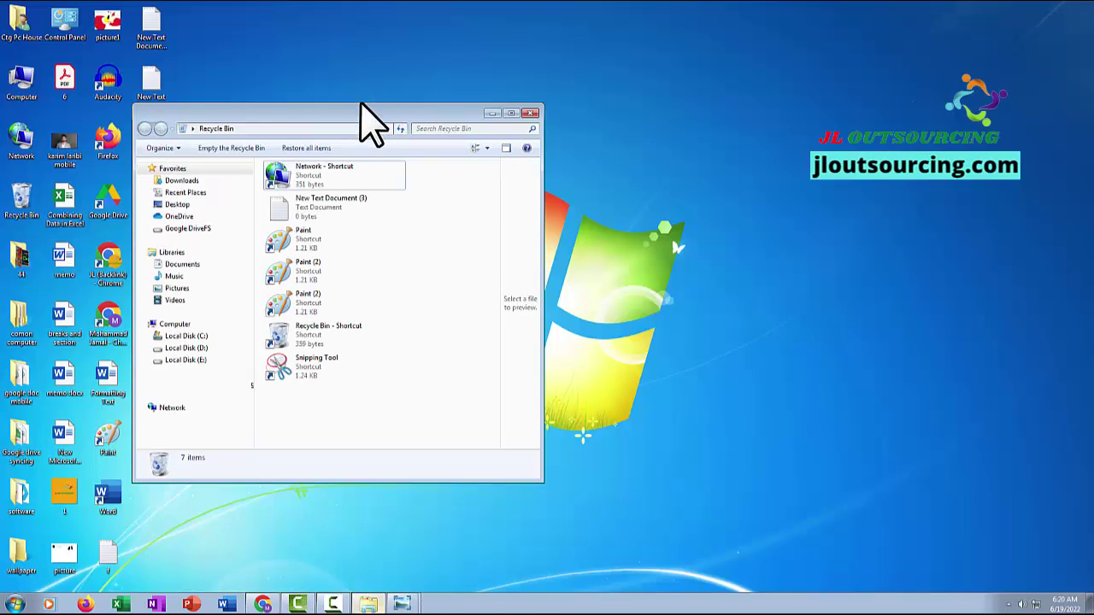
# Move the Recycle Bin window sideways, resize it by its right and top edges, and close it
pyautogui.moveTo(351, 115); pyautogui.dragTo(456, 108)
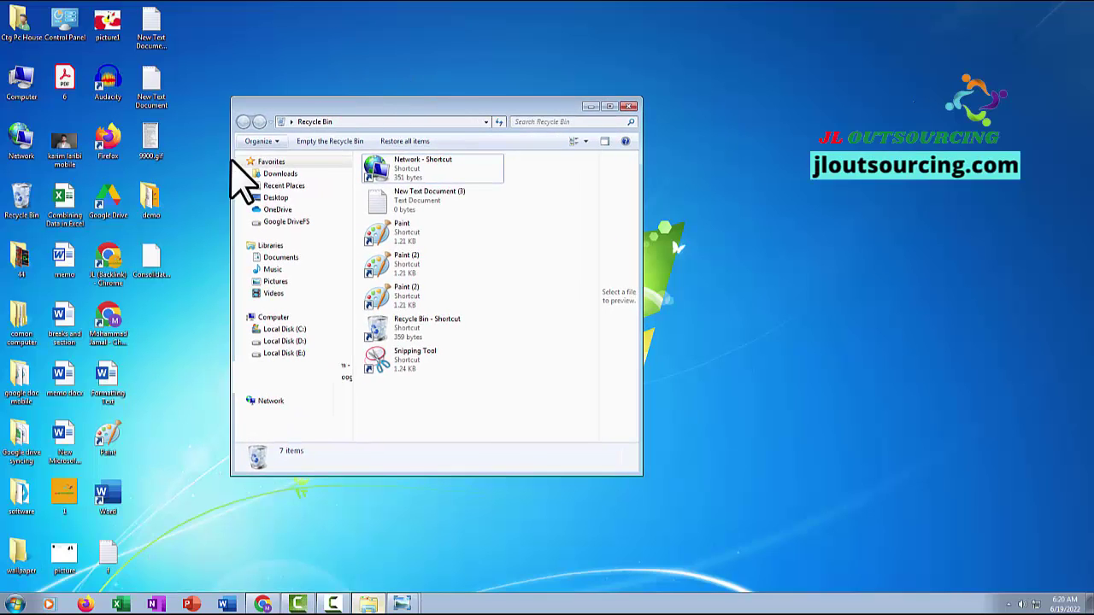
pyautogui.moveTo(642, 257); pyautogui.dragTo(780, 259)
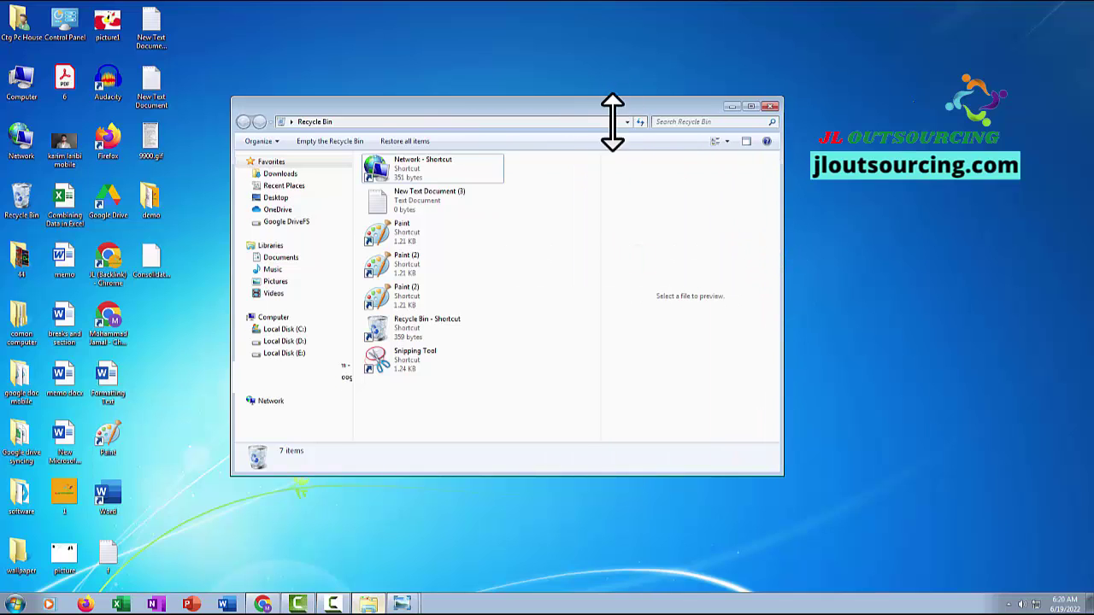
pyautogui.moveTo(613, 104)
pyautogui.mouseDown()
pyautogui.moveTo(617, 82)
pyautogui.moveTo(616, 117)
pyautogui.mouseUp()
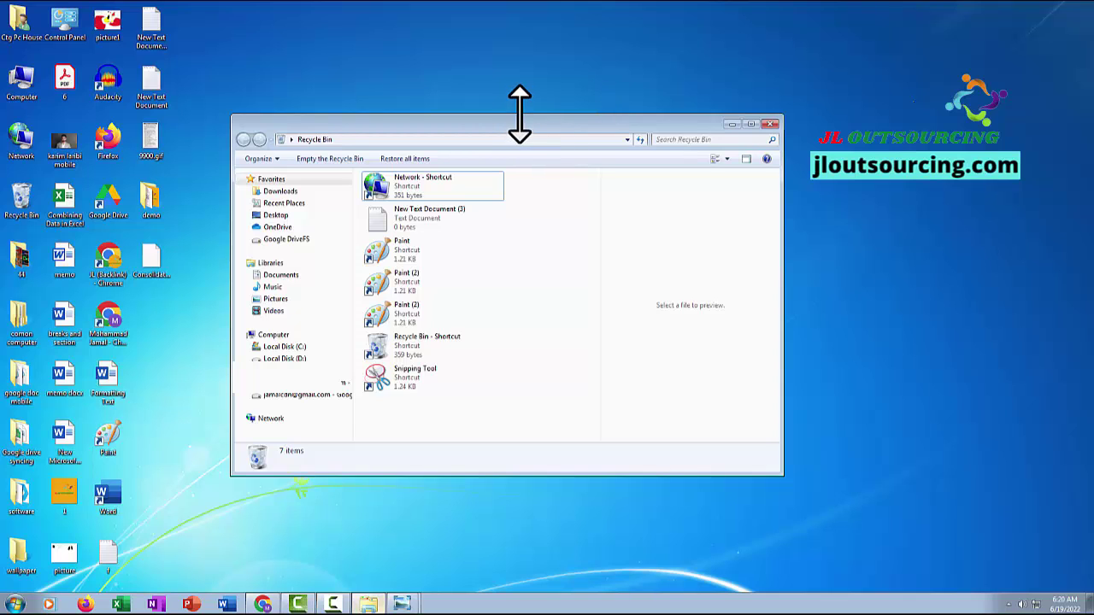
pyautogui.moveTo(522, 116)
pyautogui.mouseDown()
pyautogui.moveTo(522, 94)
pyautogui.moveTo(532, 136)
pyautogui.moveTo(537, 104)
pyautogui.mouseUp()
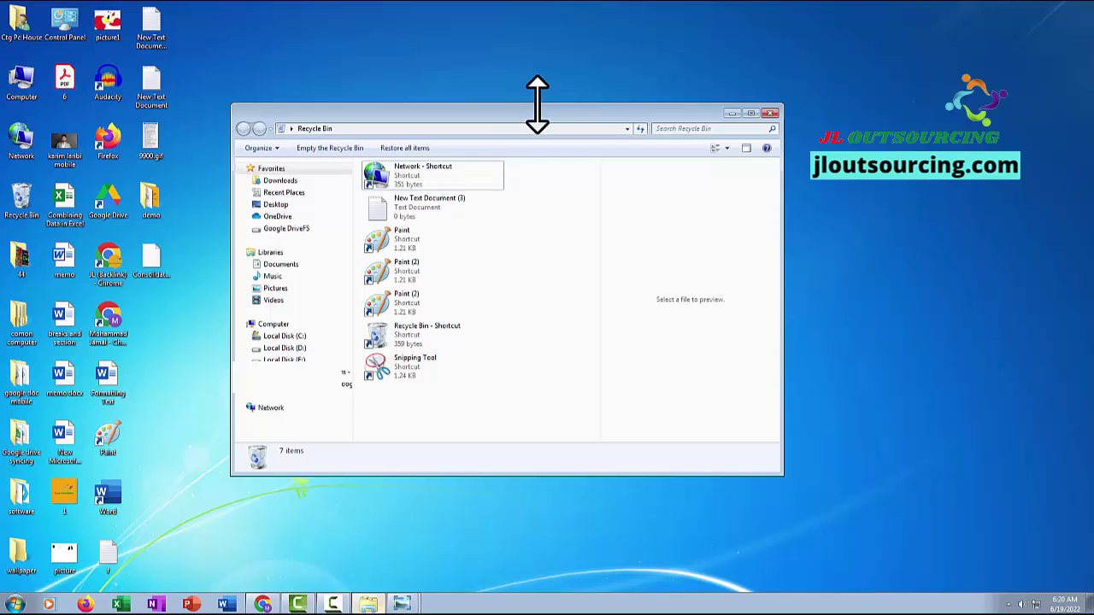
pyautogui.click(769, 113)
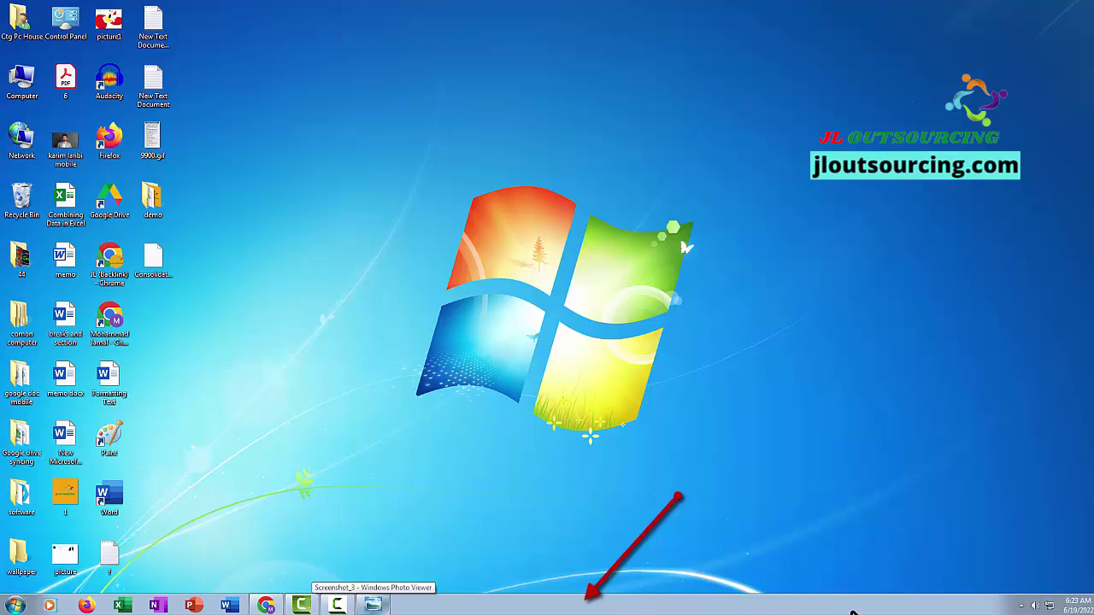
# Show the taskbar's context options and dismiss them, and open and close the Start menu
pyautogui.rightClick(697, 609)
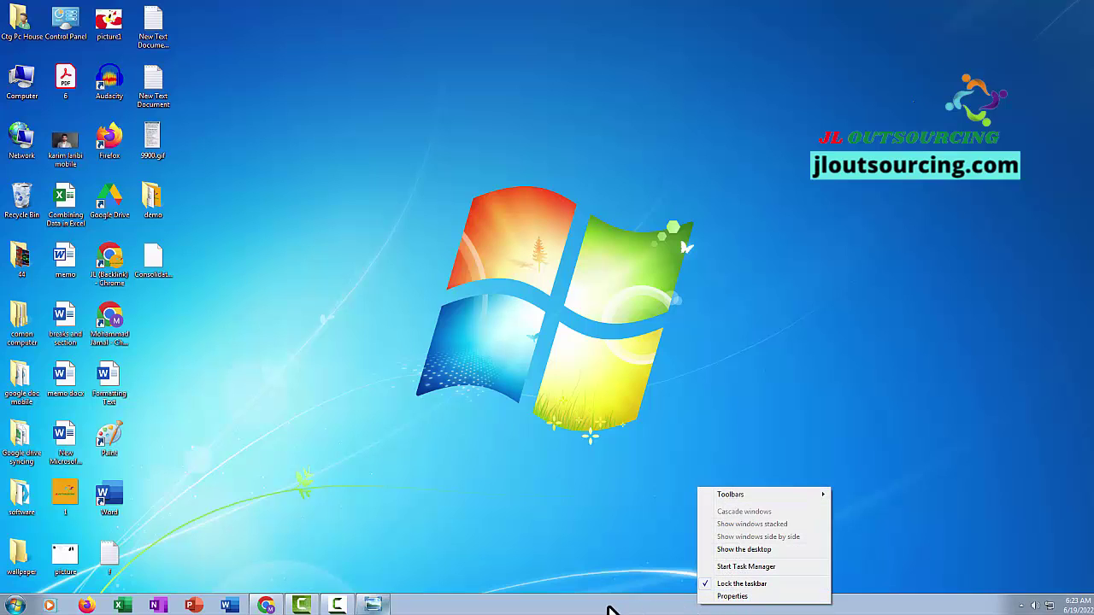
pyautogui.click(444, 609)
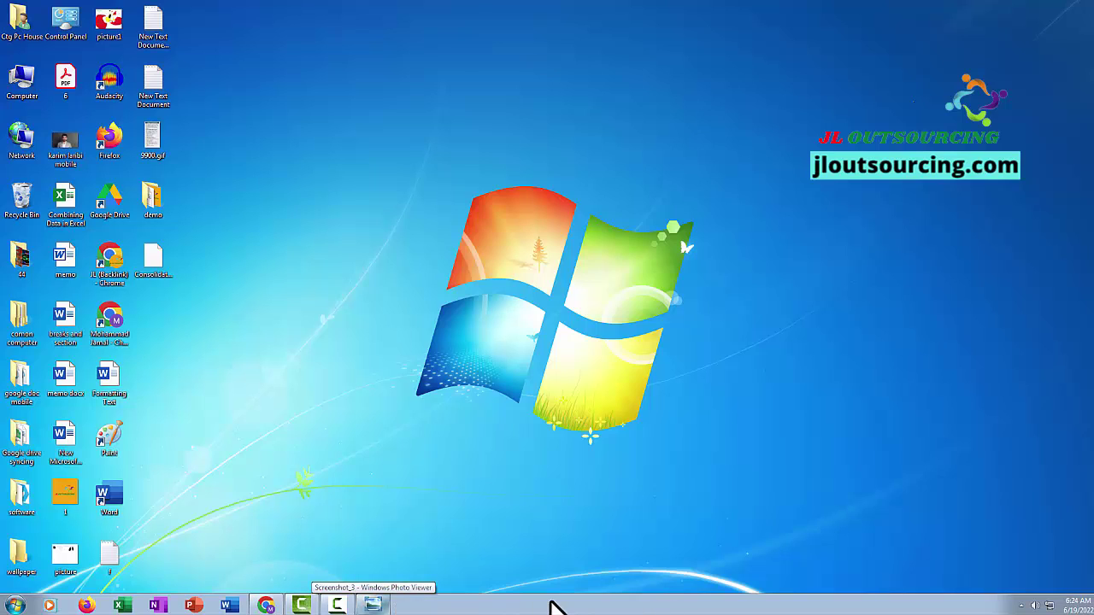
pyautogui.click(17, 606)
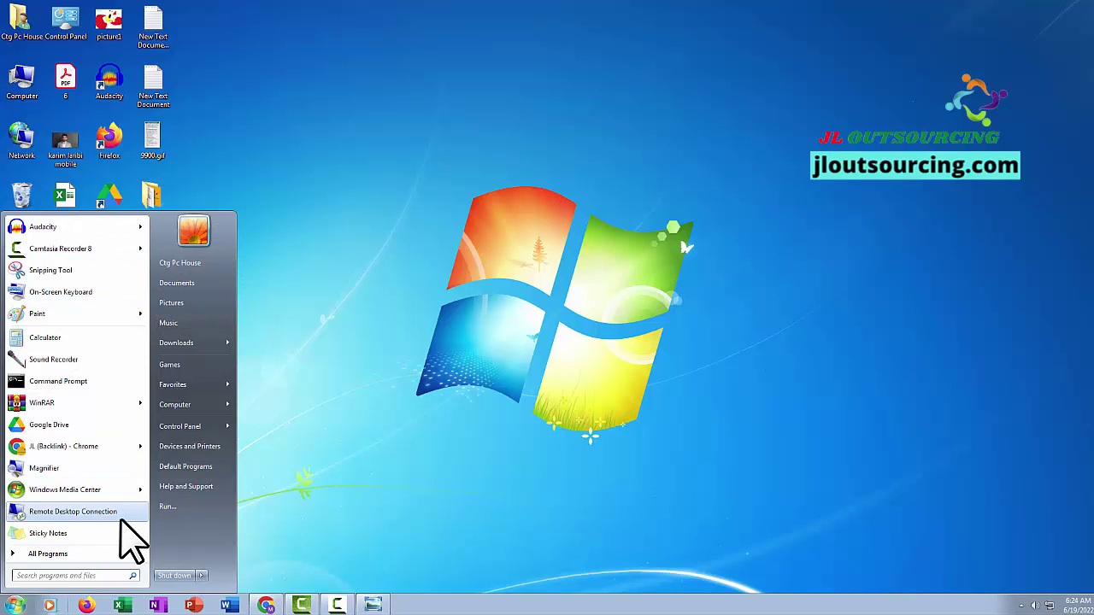
pyautogui.click(264, 606)
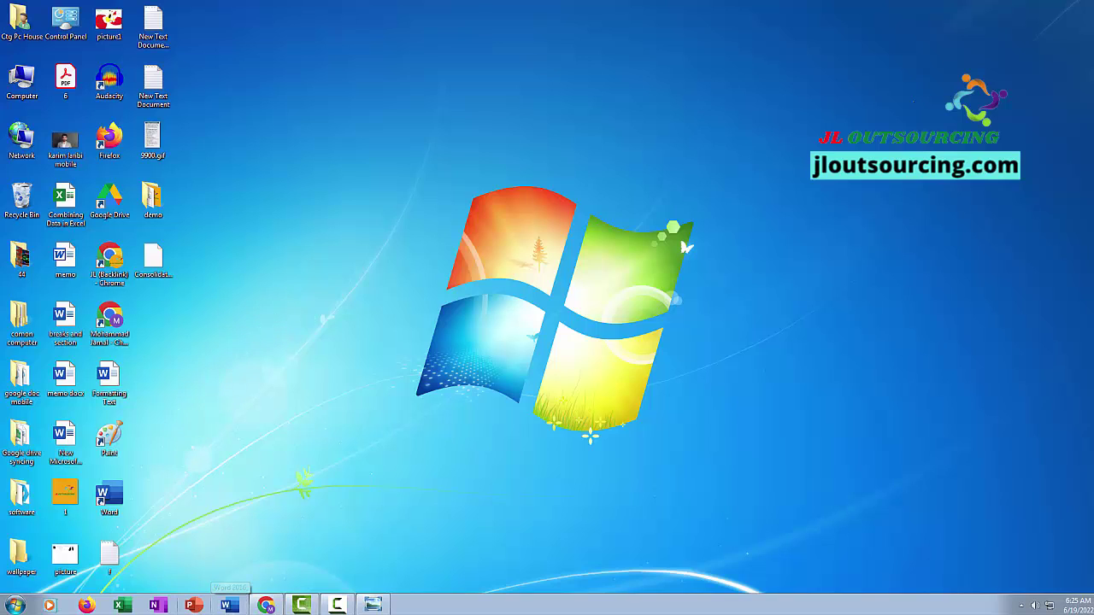
# View the labelled desktop picture Screenshot_3 in Windows Photo Viewer and minimize it
pyautogui.click(335, 607)
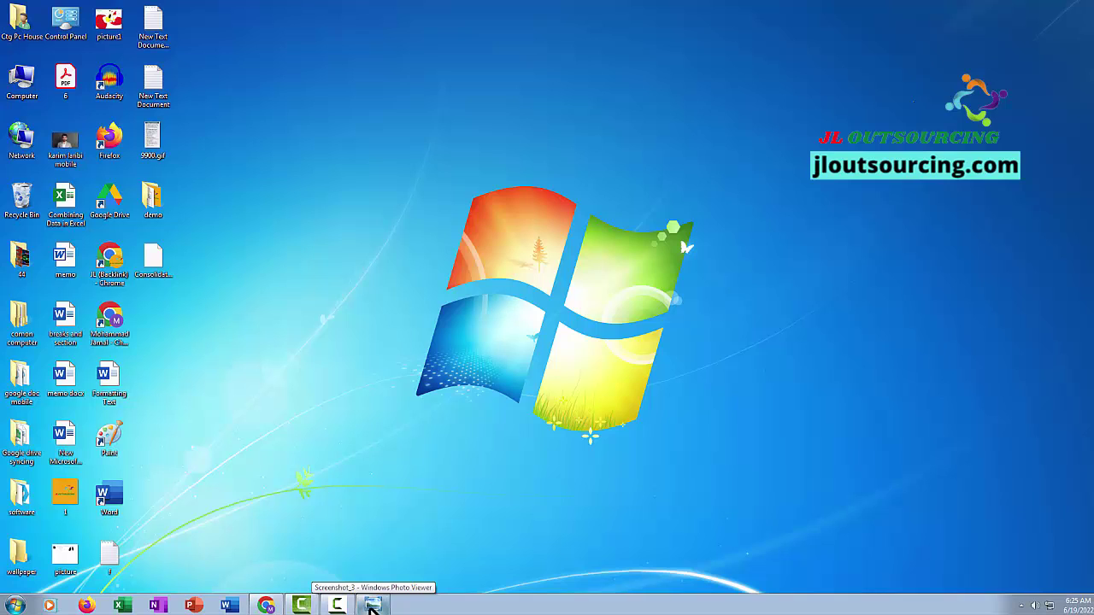
pyautogui.click(372, 607)
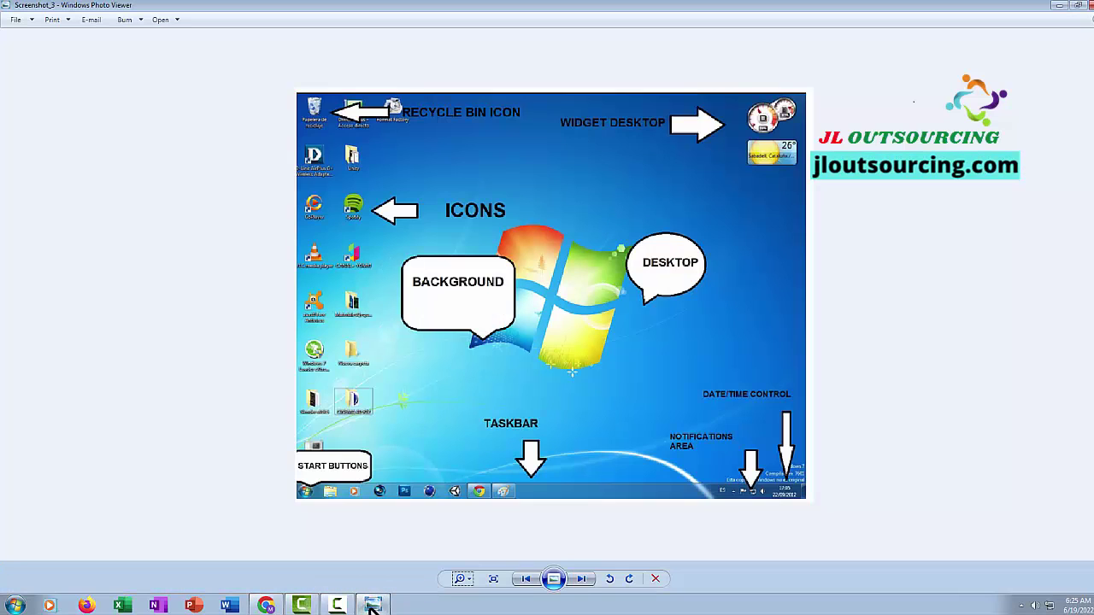
pyautogui.click(1060, 6)
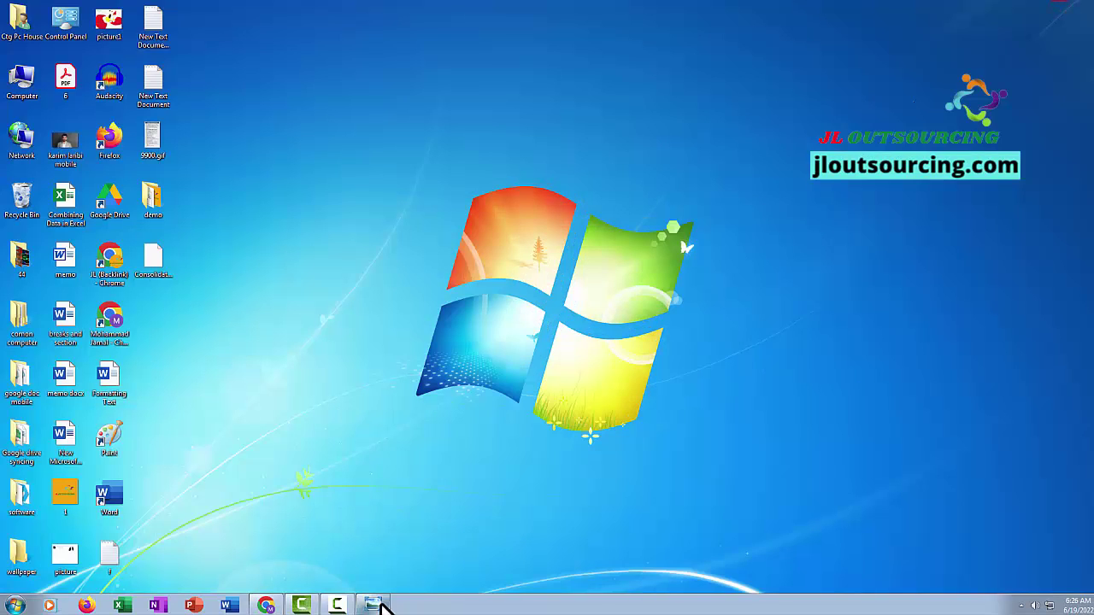
pyautogui.click(337, 605)
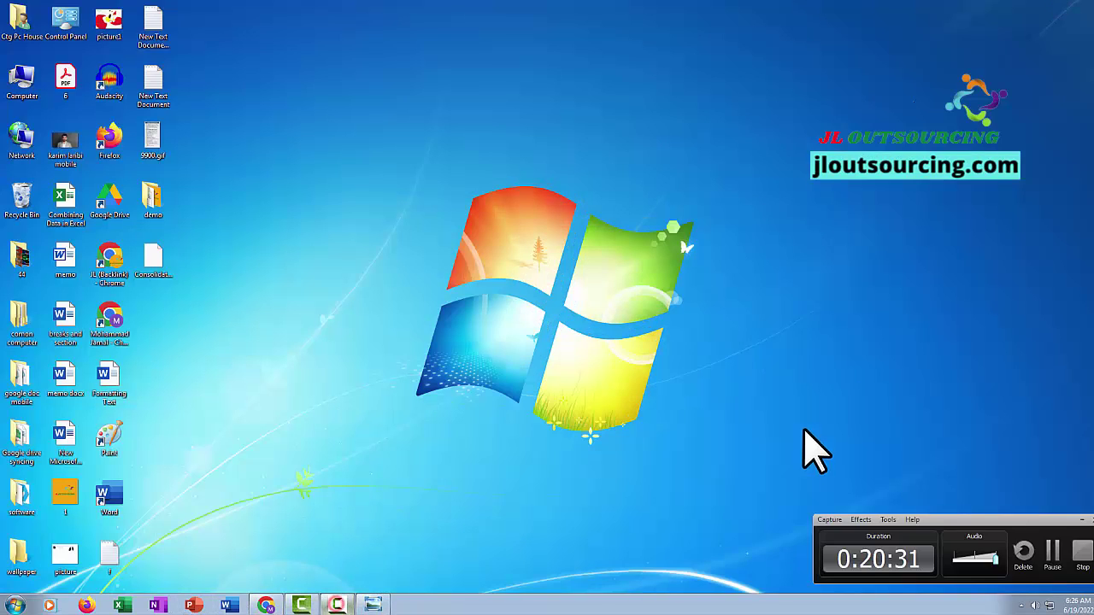
# Examine the Start menu's programs, including the full All Programs list, and close it
pyautogui.click(16, 606)
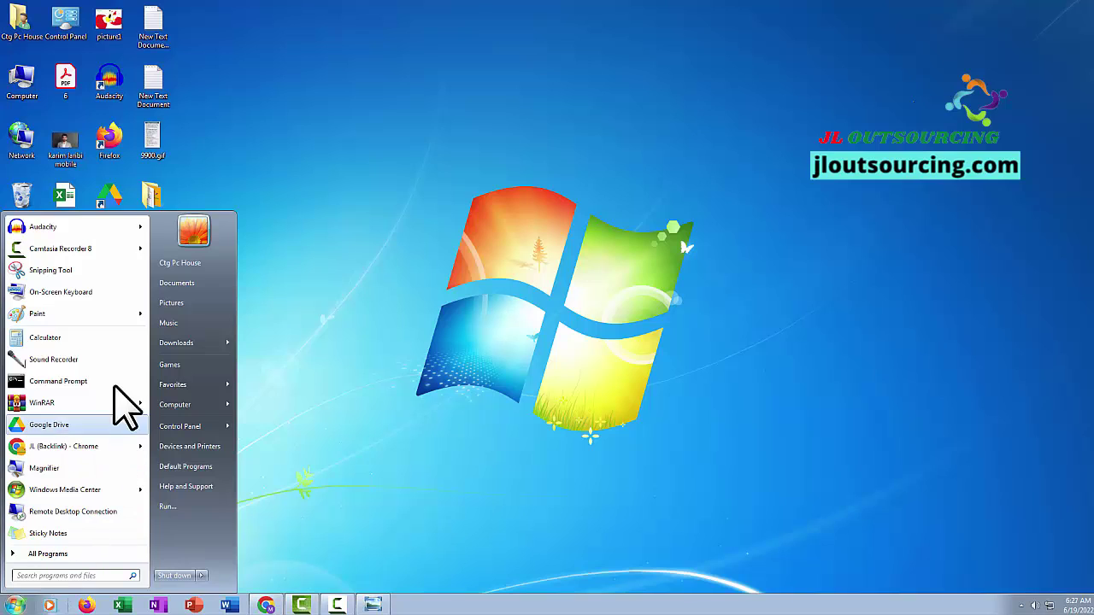
pyautogui.moveTo(47, 229)
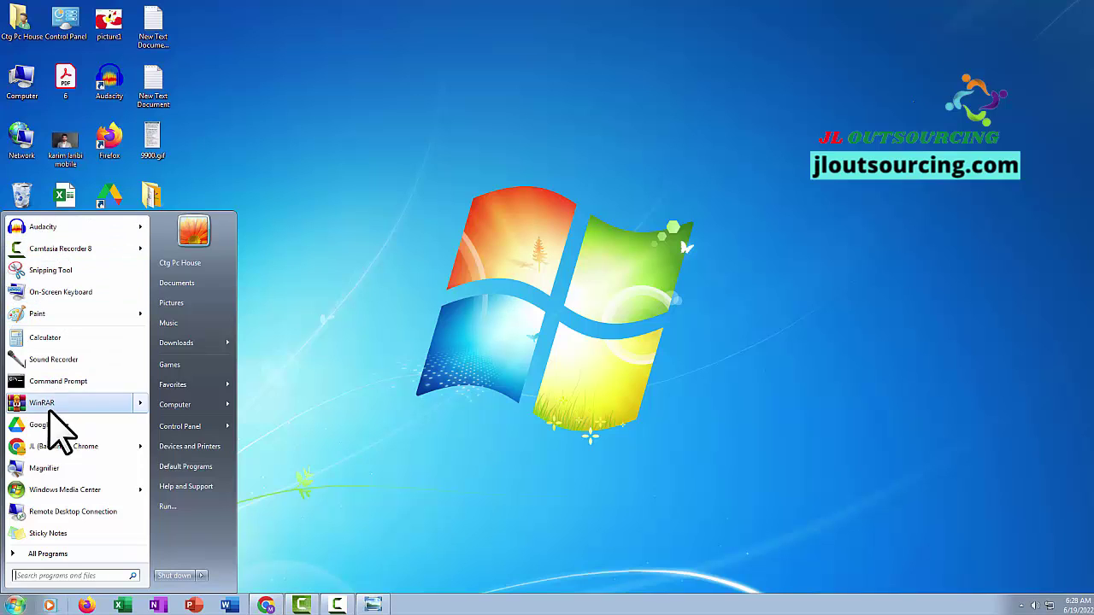
pyautogui.click(53, 554)
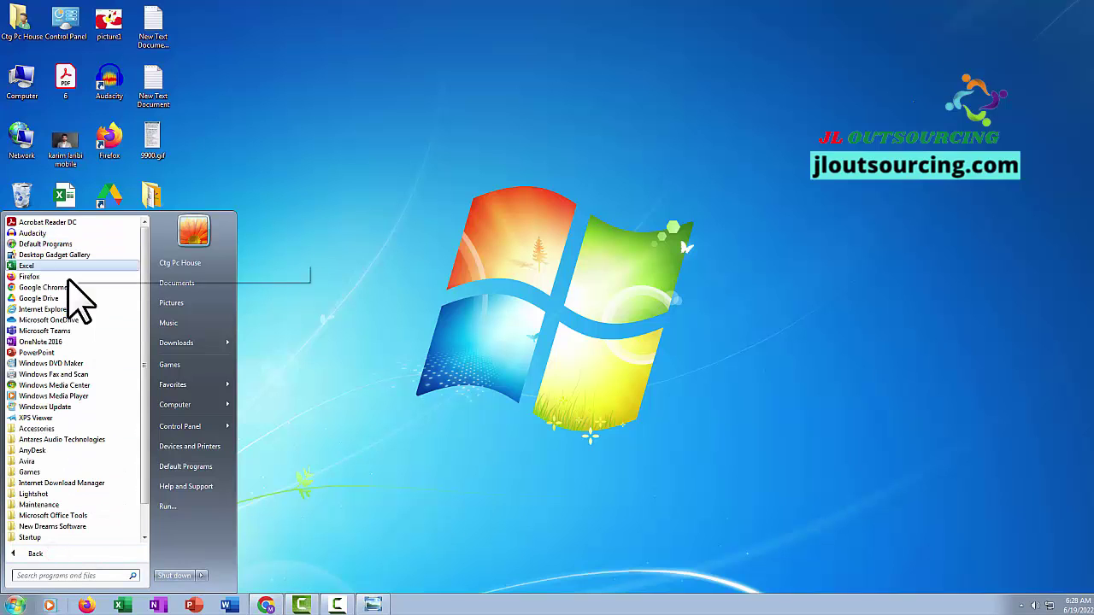
pyautogui.scroll(-1, 68, 316)
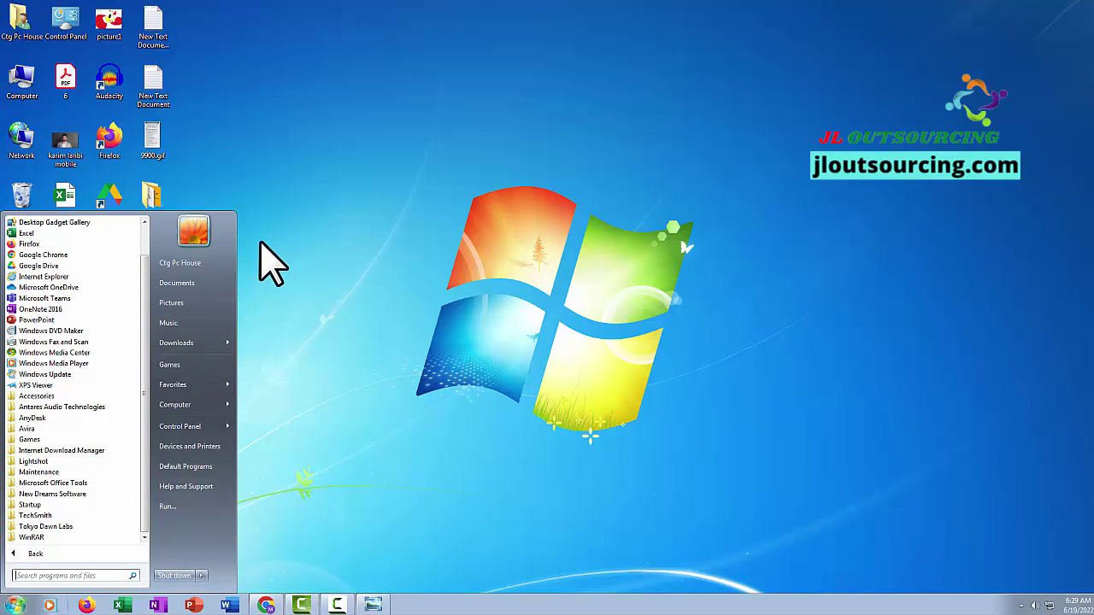
pyautogui.click(309, 301)
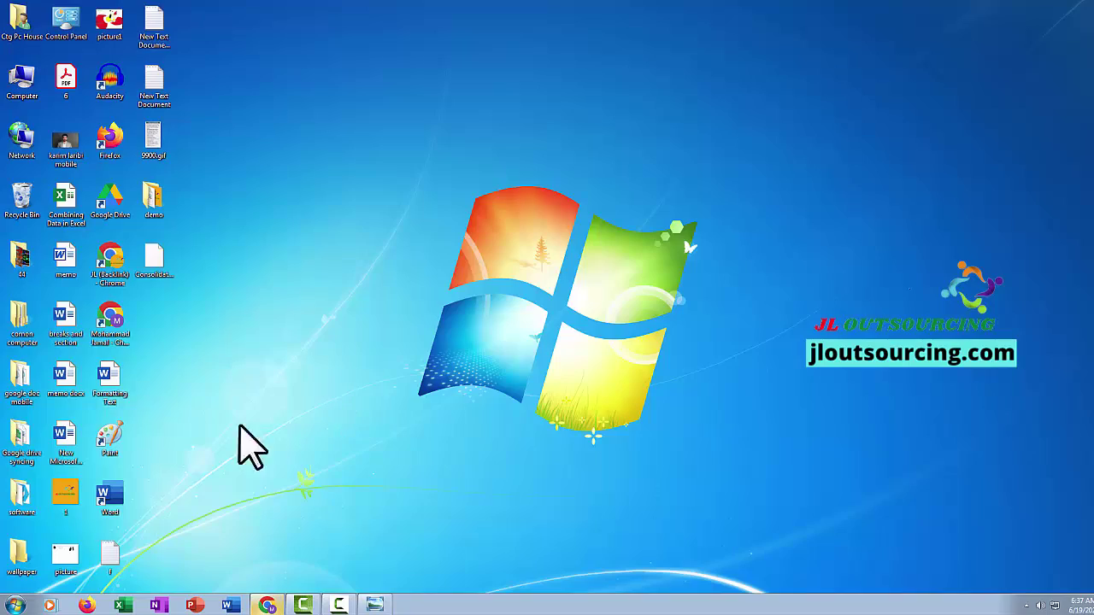
pyautogui.click(339, 605)
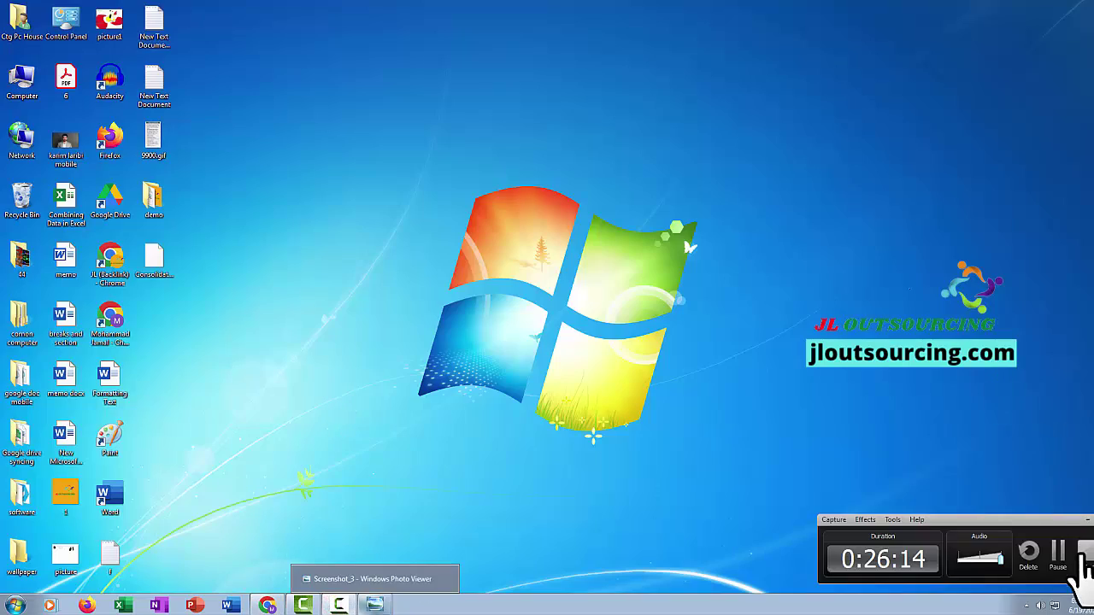